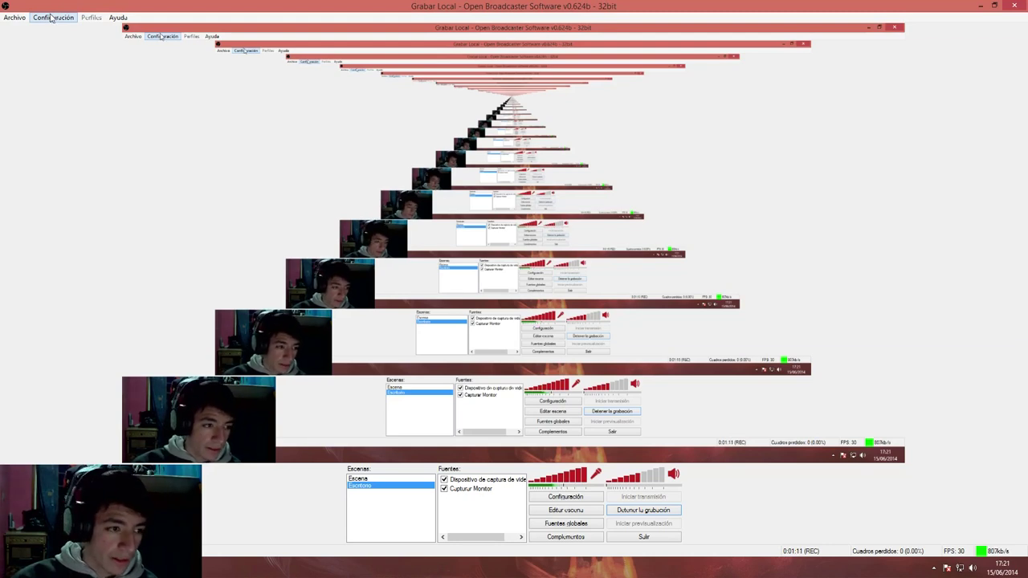
- In the broadcast settings, set the mode to Transmisión en vivo and the streaming service to Twitch / Justin.tv
{"action": "left_click", "coordinate": [52, 18]}
{"action": "left_click", "coordinate": [69, 33]}
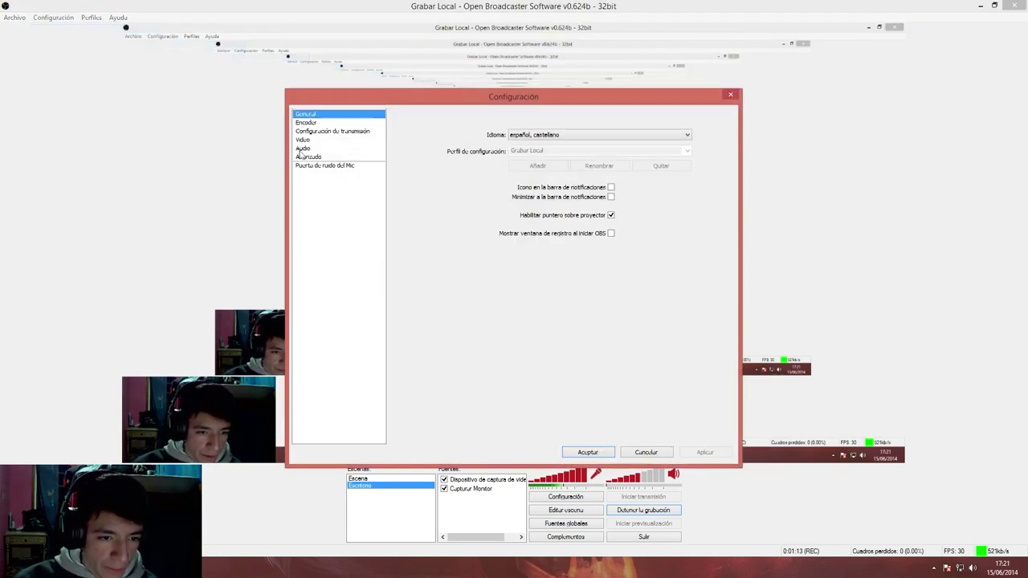
{"action": "left_click", "coordinate": [331, 132]}
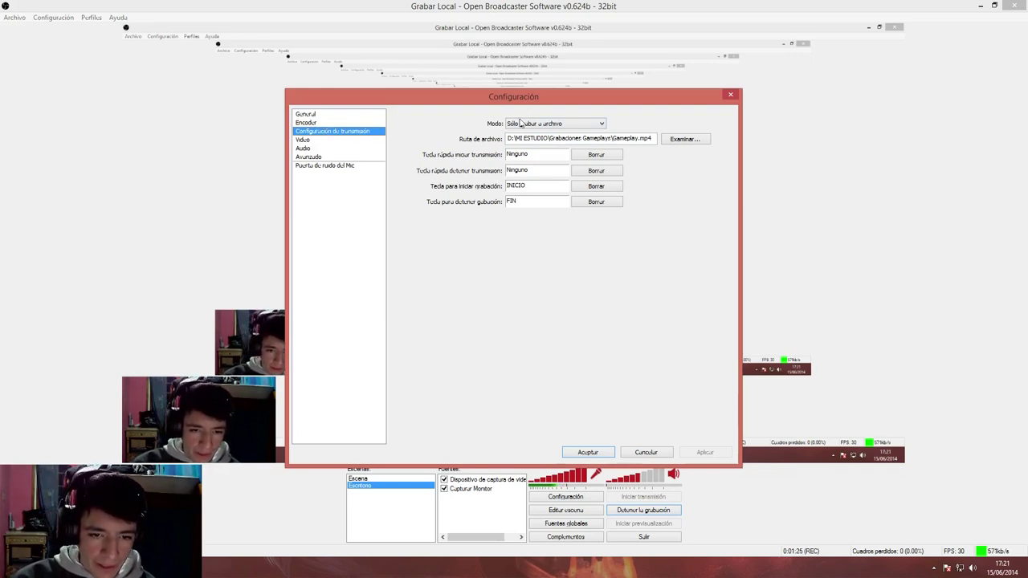
{"action": "left_click", "coordinate": [530, 125]}
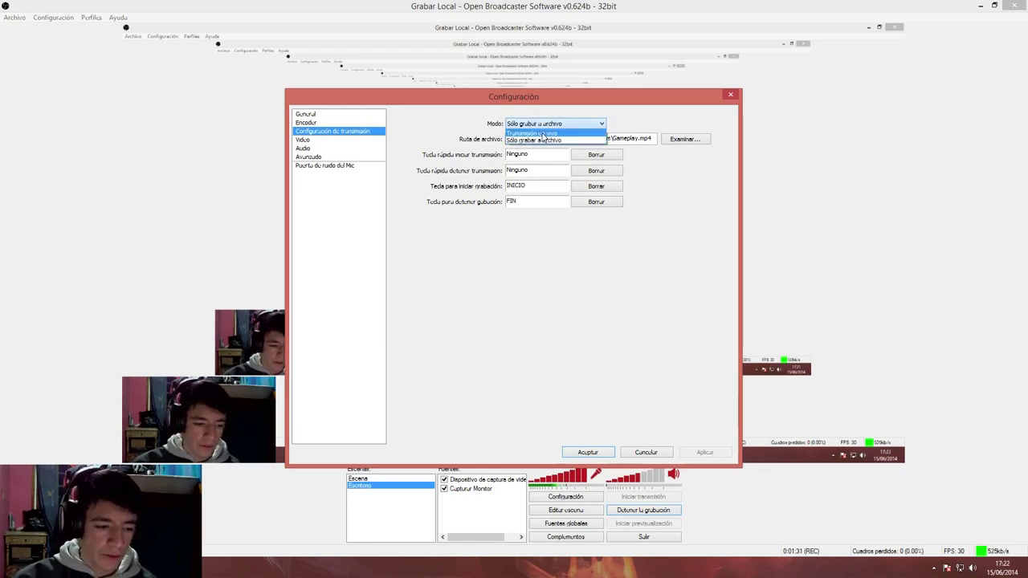
{"action": "left_click", "coordinate": [543, 133]}
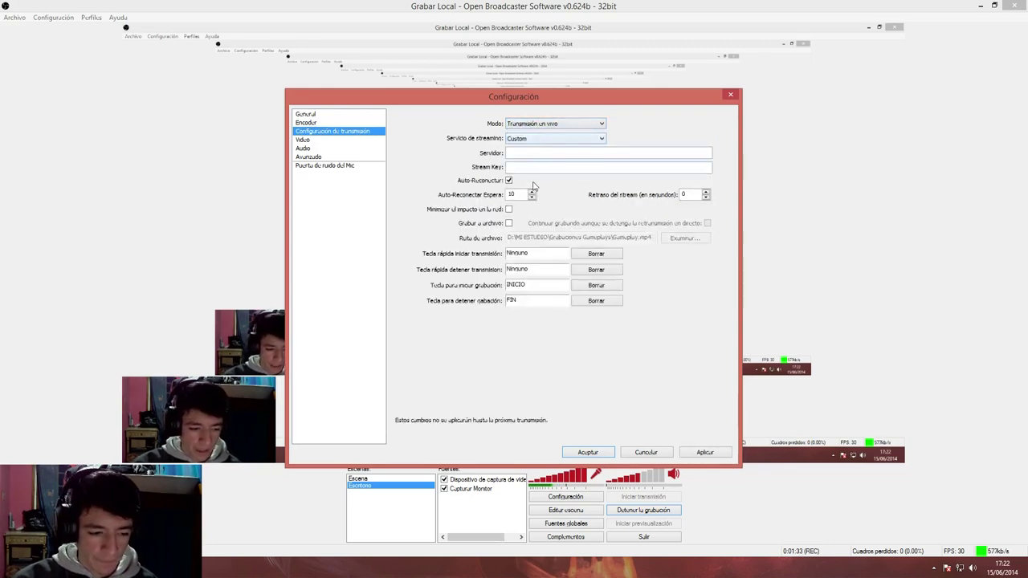
{"action": "left_click", "coordinate": [553, 139]}
{"action": "left_click", "coordinate": [620, 134]}
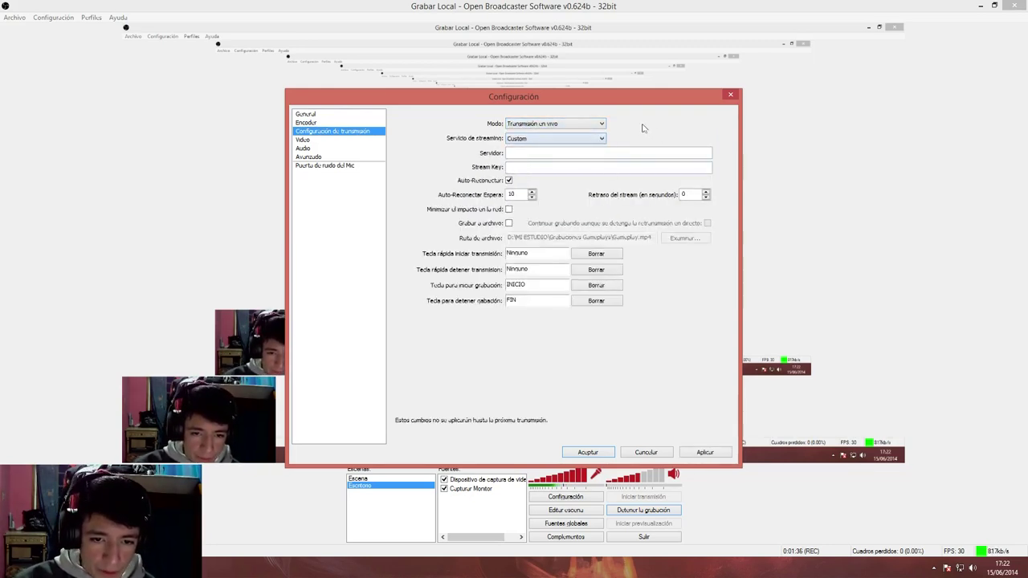
{"action": "left_click", "coordinate": [525, 140]}
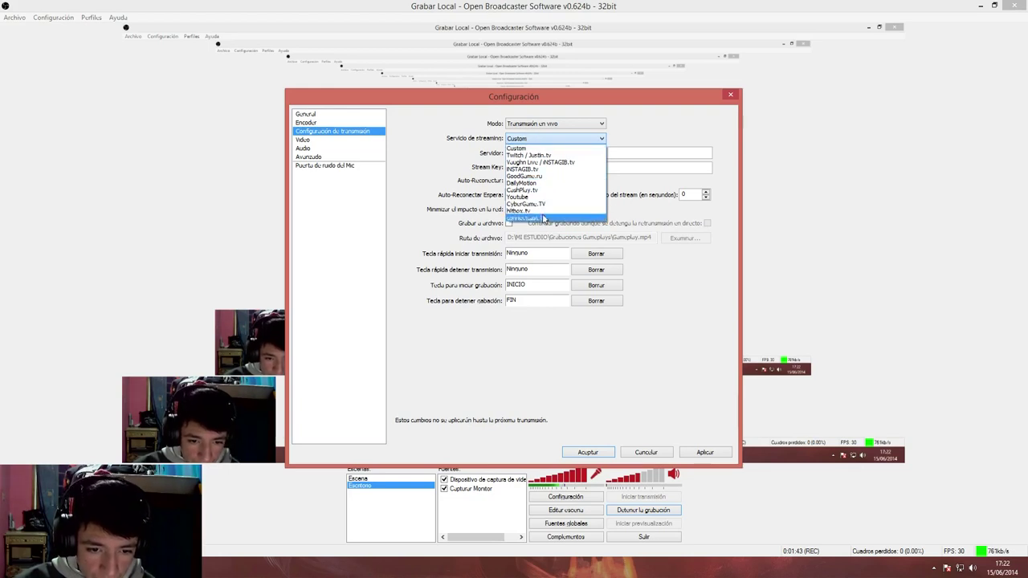
{"action": "left_click", "coordinate": [534, 155]}
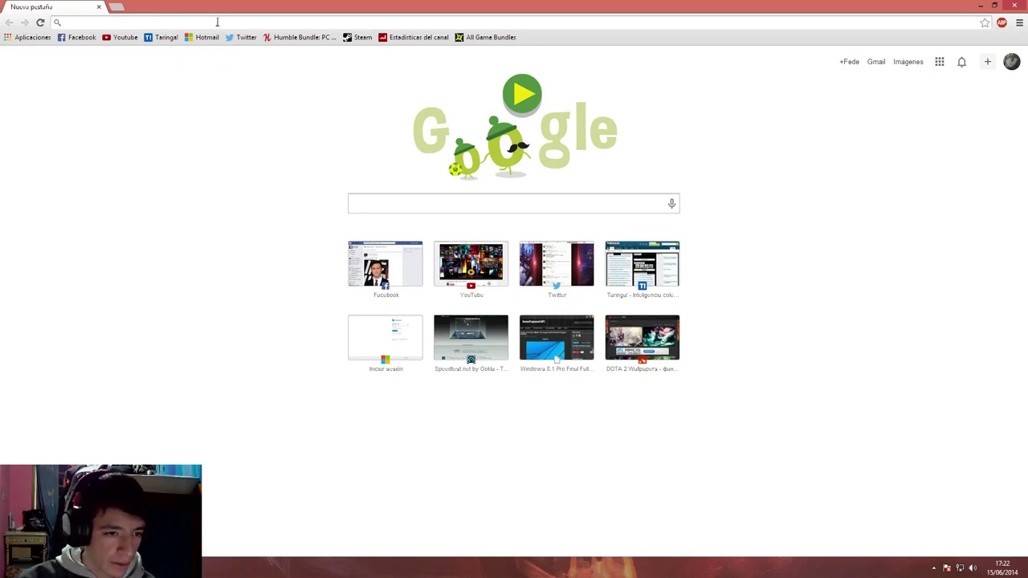
{"action": "type", "text": "twt"}
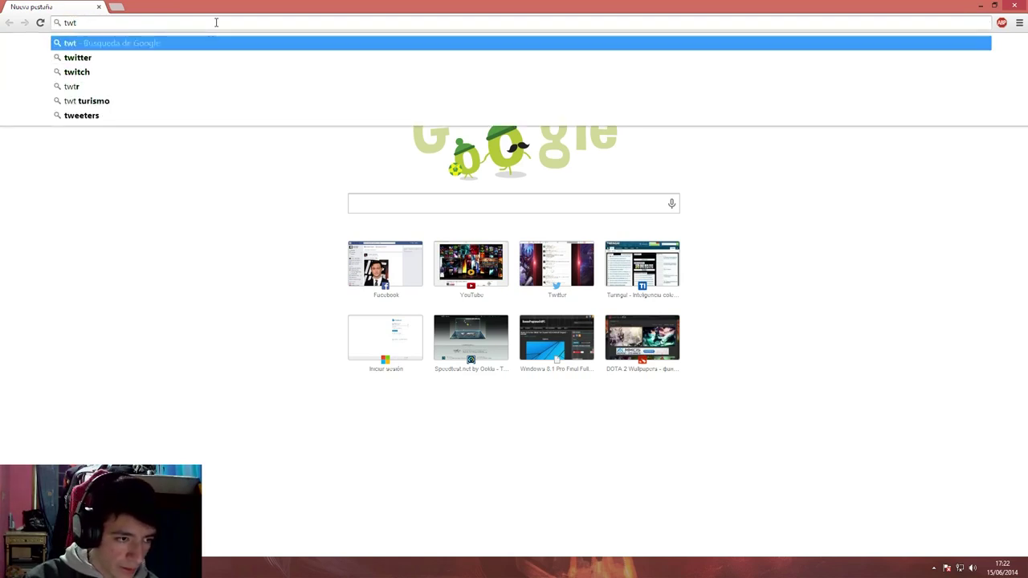
{"action": "key", "text": "BackSpace"}
{"action": "key", "text": "Down"}
{"action": "key", "text": "Down"}
{"action": "key", "text": "Down"}
{"action": "key", "text": "Down"}
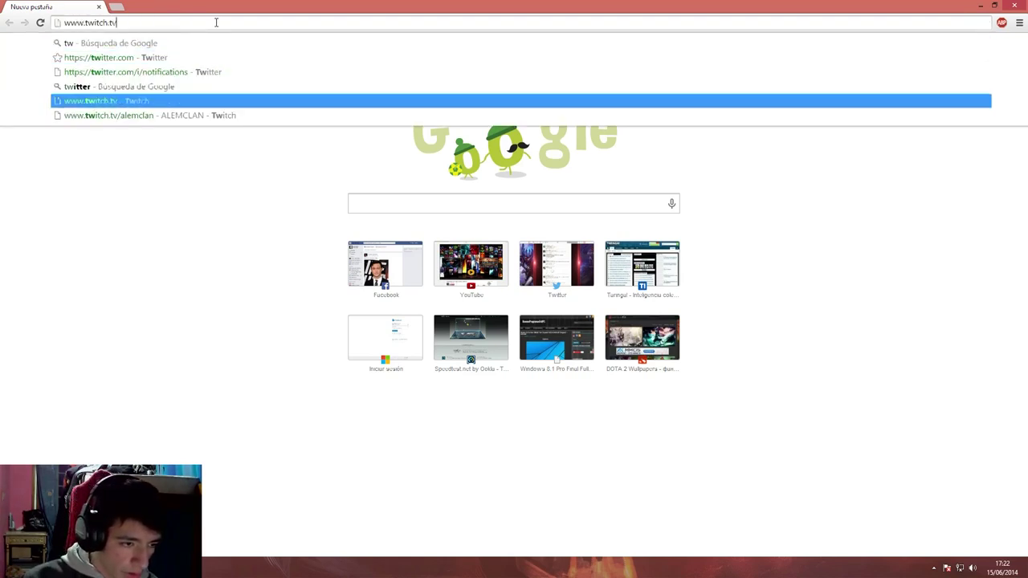
{"action": "key", "text": "End"}
{"action": "type", "text": "cl0ver"}
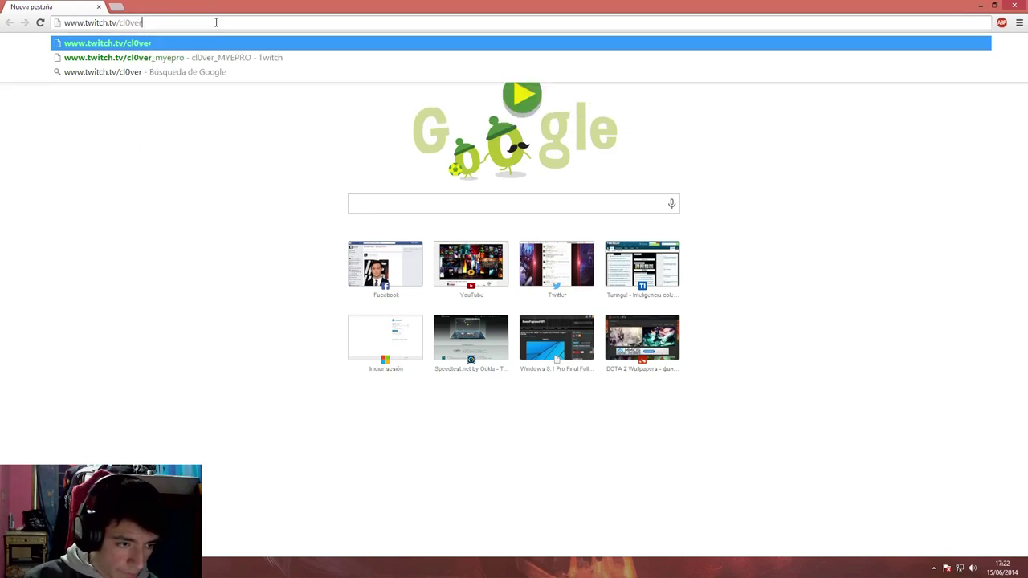
{"action": "key", "text": "Down"}
{"action": "key", "text": "Return"}
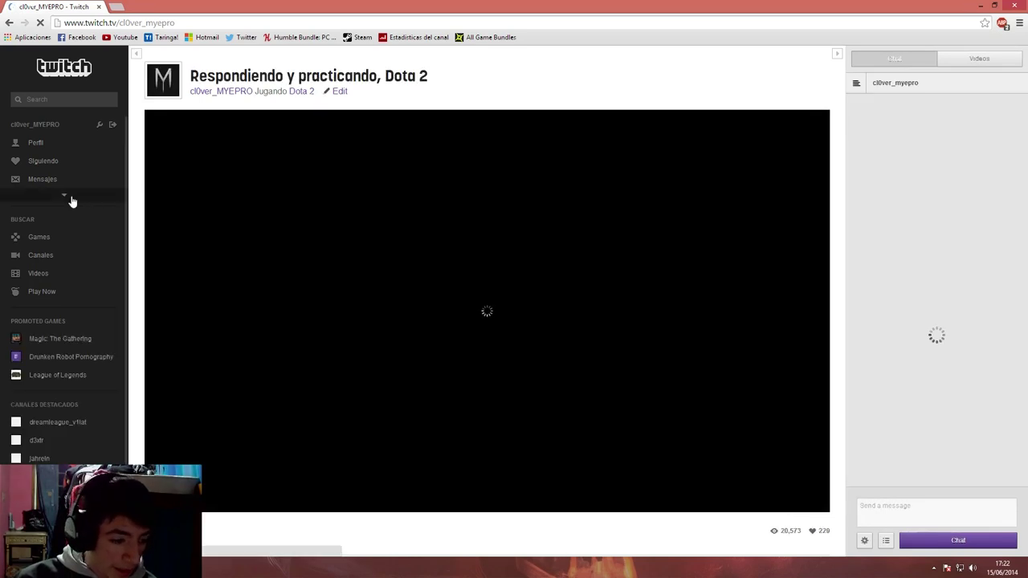
- Open the Stream Key page of the channel's dashboard (tablero de instrumentos)
{"action": "left_click", "coordinate": [67, 197]}
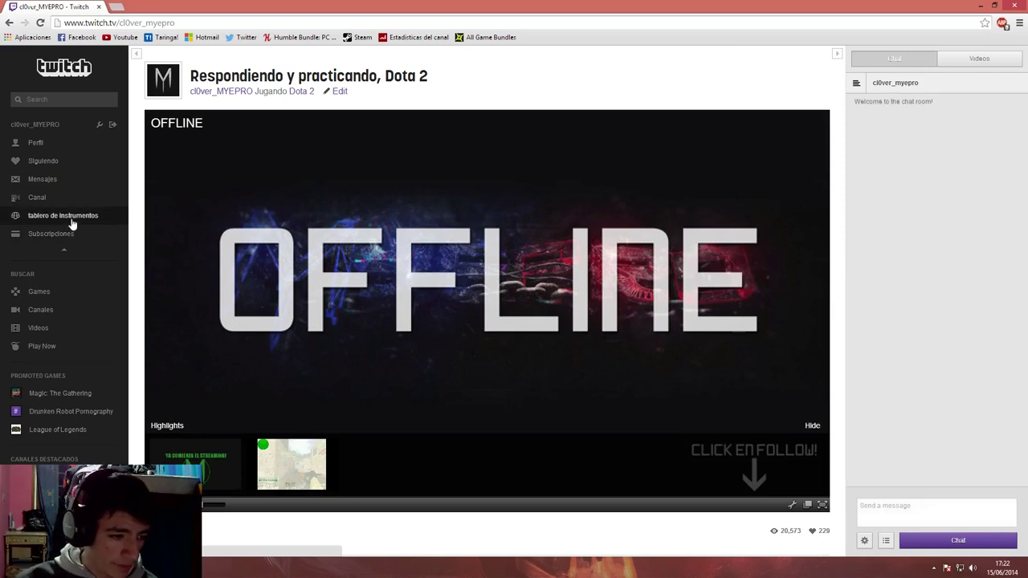
{"action": "left_click", "coordinate": [72, 221]}
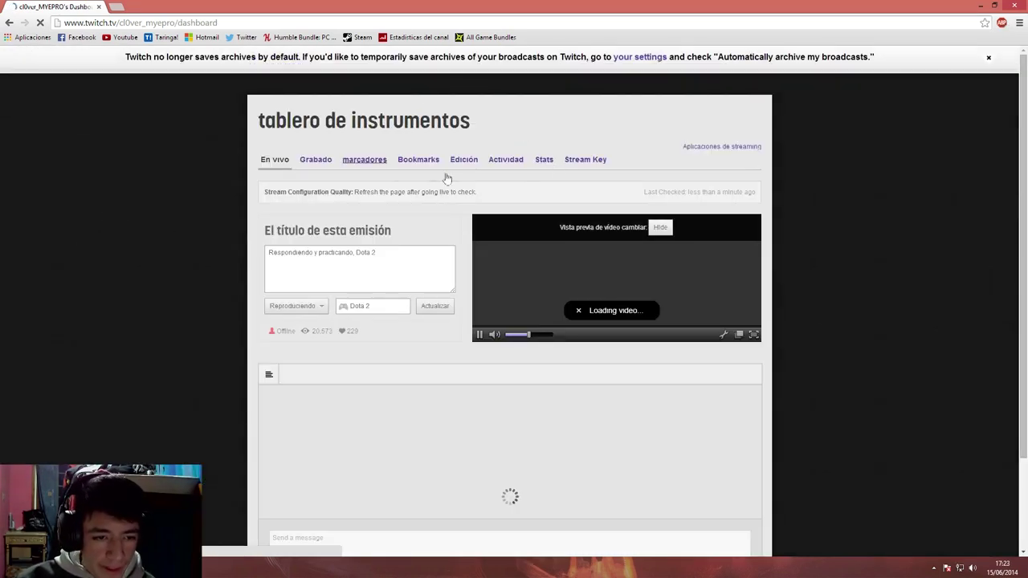
{"action": "left_click", "coordinate": [592, 160]}
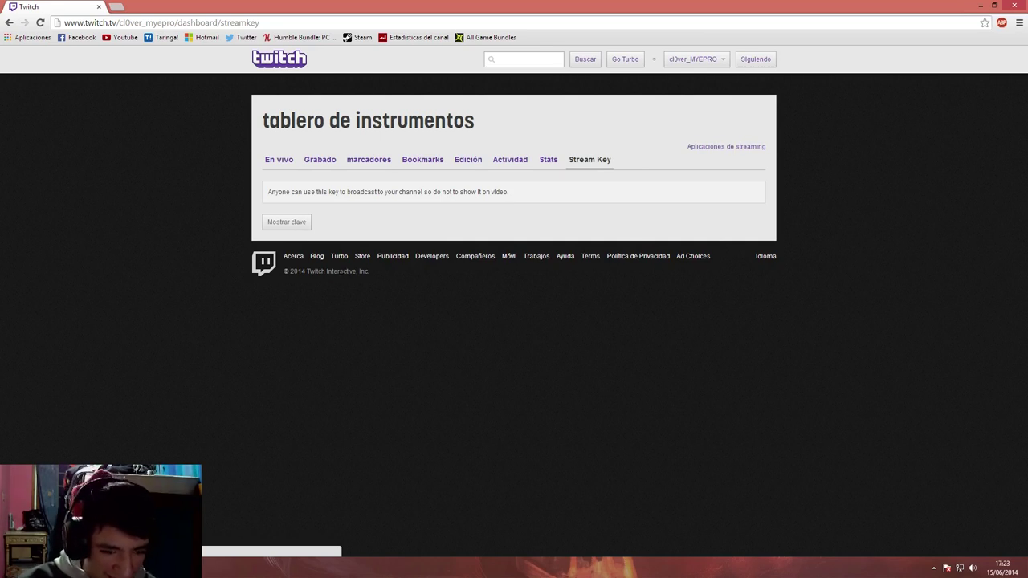
- Reveal the channel's stream key and copy it to the clipboard
{"action": "left_click", "coordinate": [282, 227]}
{"action": "left_click_drag", "start_coordinate": [262, 228], "coordinate": [425, 227]}
{"action": "right_click", "coordinate": [379, 225]}
{"action": "left_click", "coordinate": [413, 230]}
{"action": "left_click", "coordinate": [263, 247]}
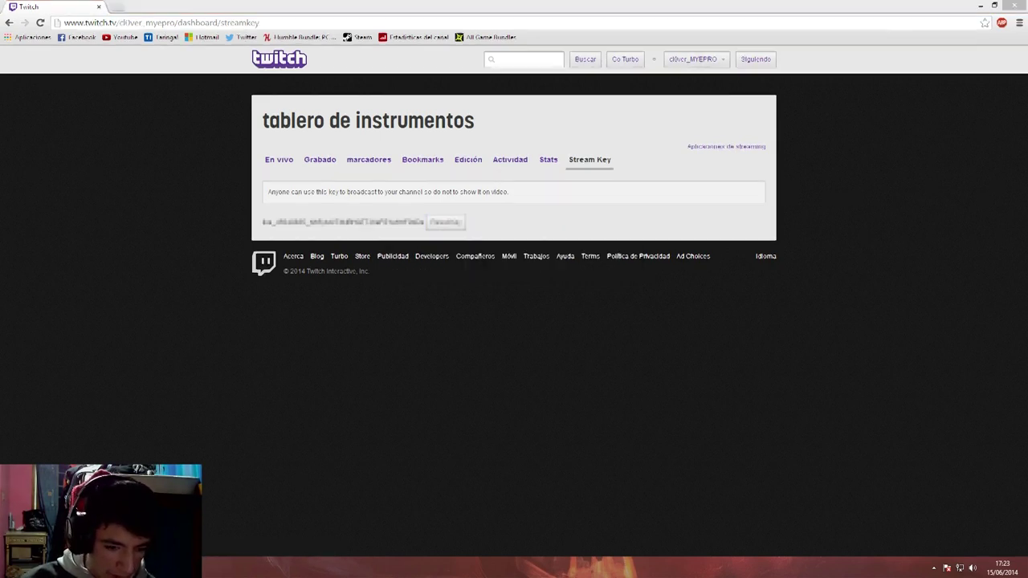
- Return to Open Broadcaster Software and paste the copied stream key into the Stream Key field
{"action": "key", "text": "alt+Tab"}
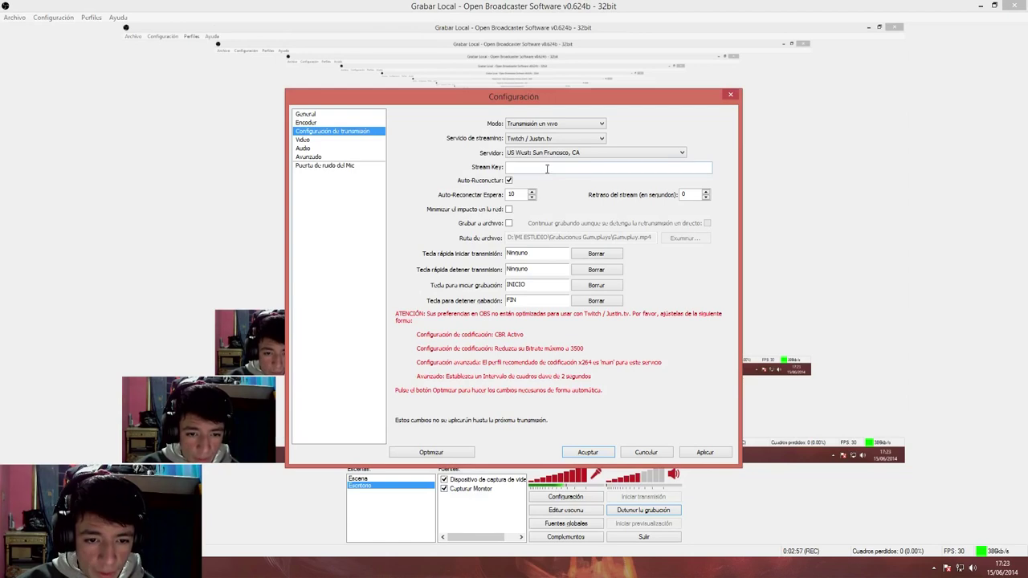
{"action": "left_click_drag", "start_coordinate": [549, 99], "coordinate": [550, 86]}
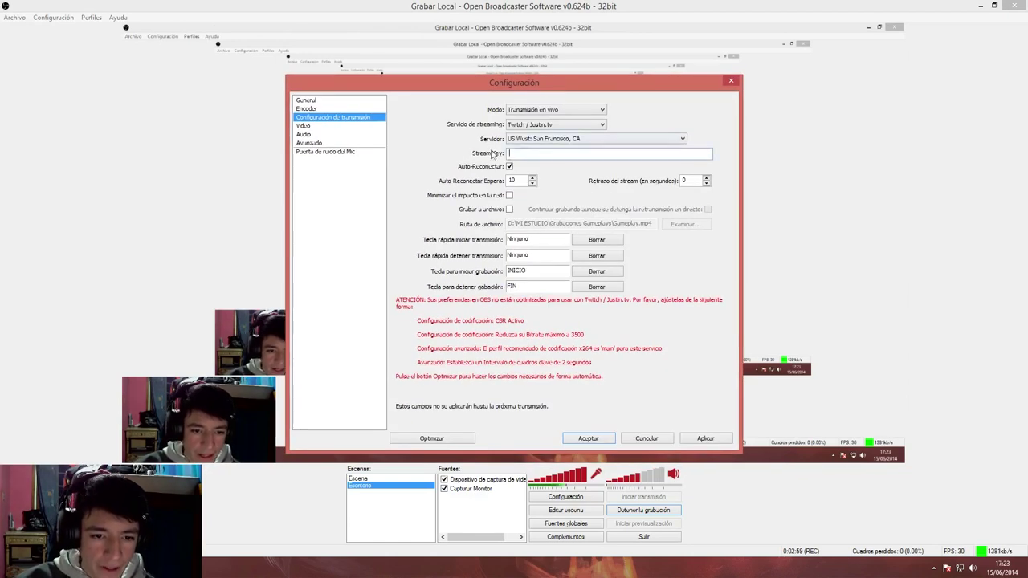
{"action": "left_click", "coordinate": [530, 153]}
{"action": "key", "text": "ctrl+v"}
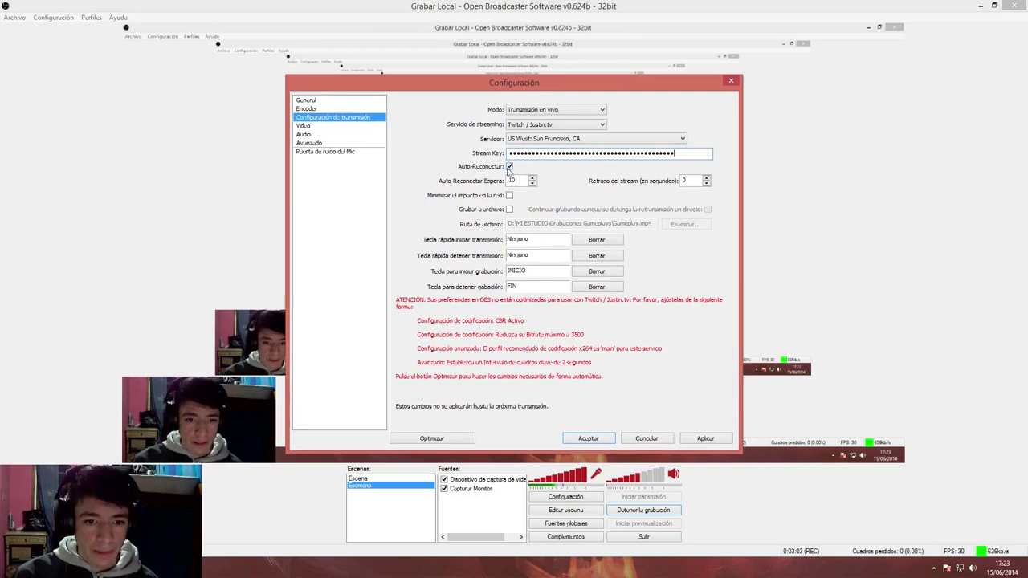
- Choose US West: San Francisco, CA as the streaming server
{"action": "left_click", "coordinate": [565, 142]}
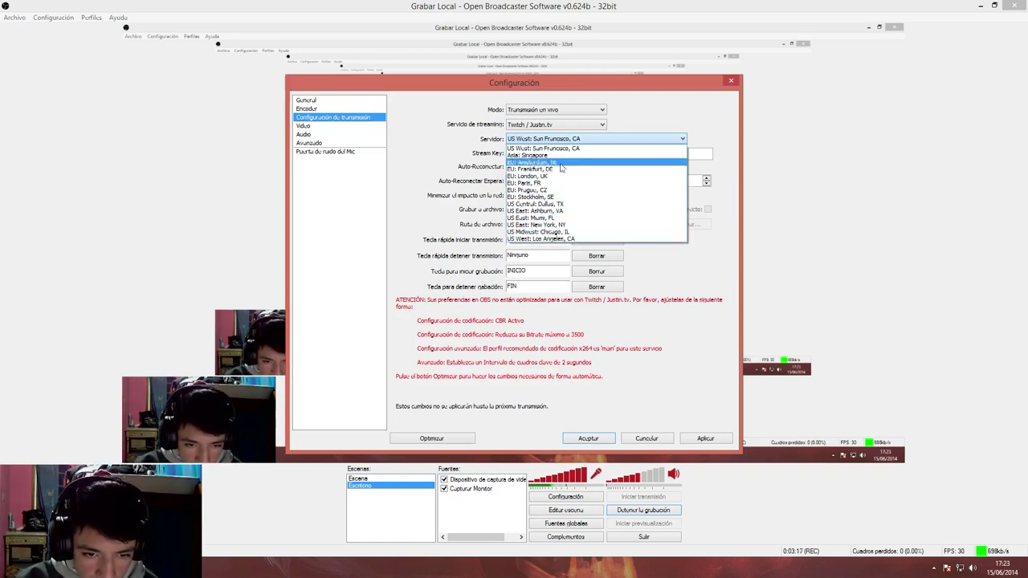
{"action": "left_click", "coordinate": [561, 148]}
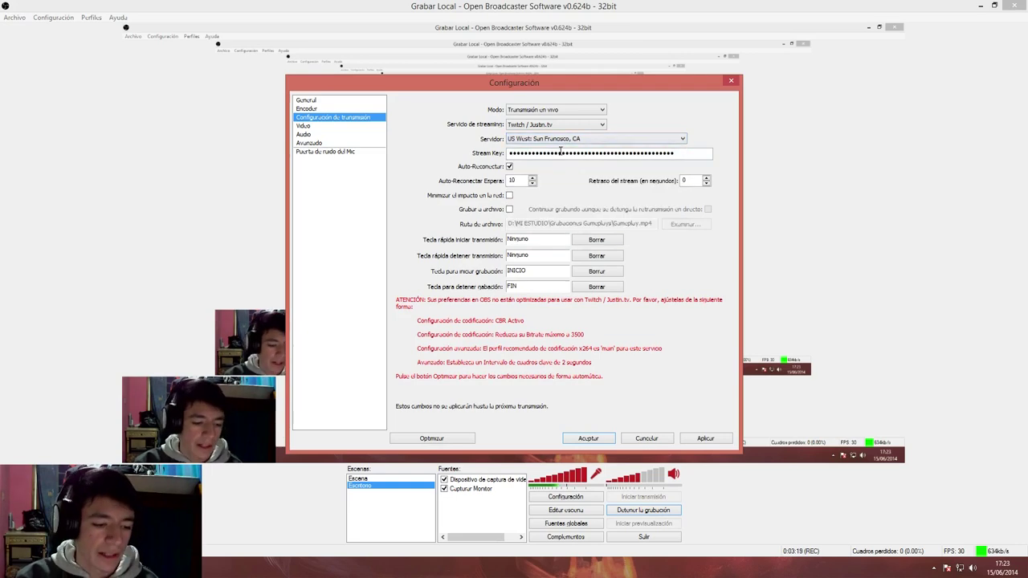
{"action": "left_click", "coordinate": [558, 142]}
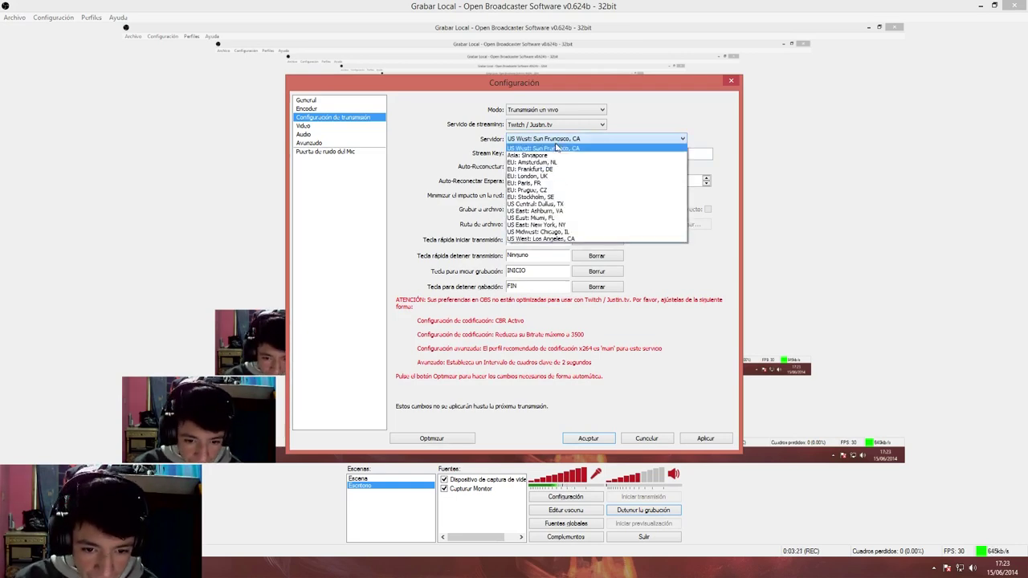
{"action": "left_click", "coordinate": [554, 147]}
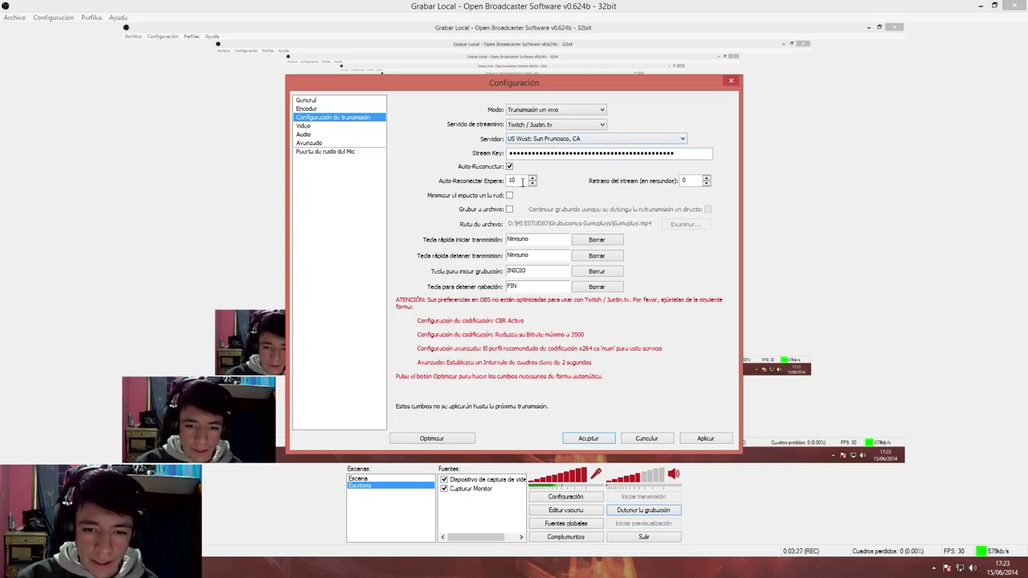
{"action": "left_click", "coordinate": [687, 183]}
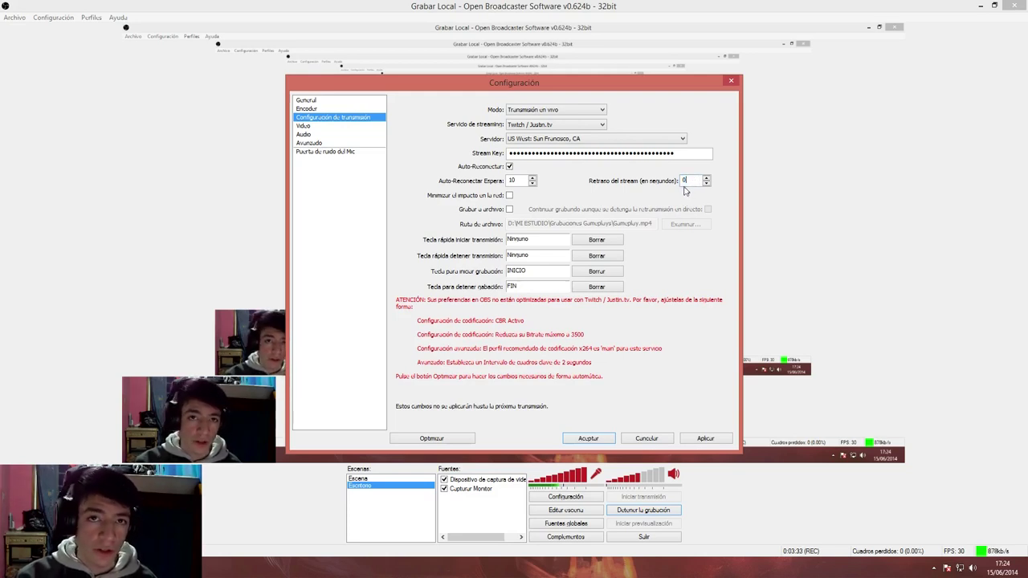
{"action": "double_click", "coordinate": [686, 181]}
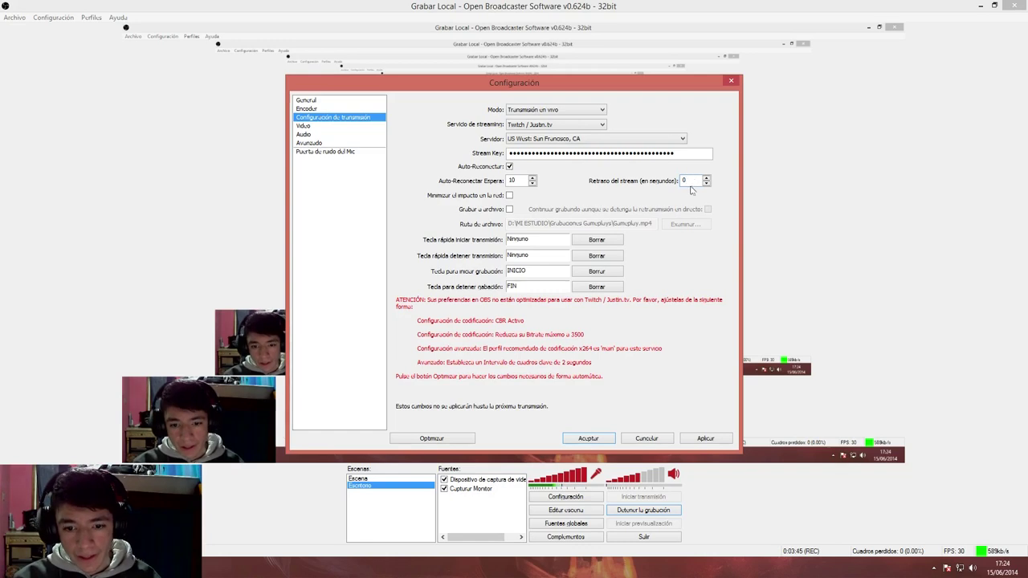
{"action": "left_click", "coordinate": [688, 181]}
{"action": "double_click", "coordinate": [683, 180]}
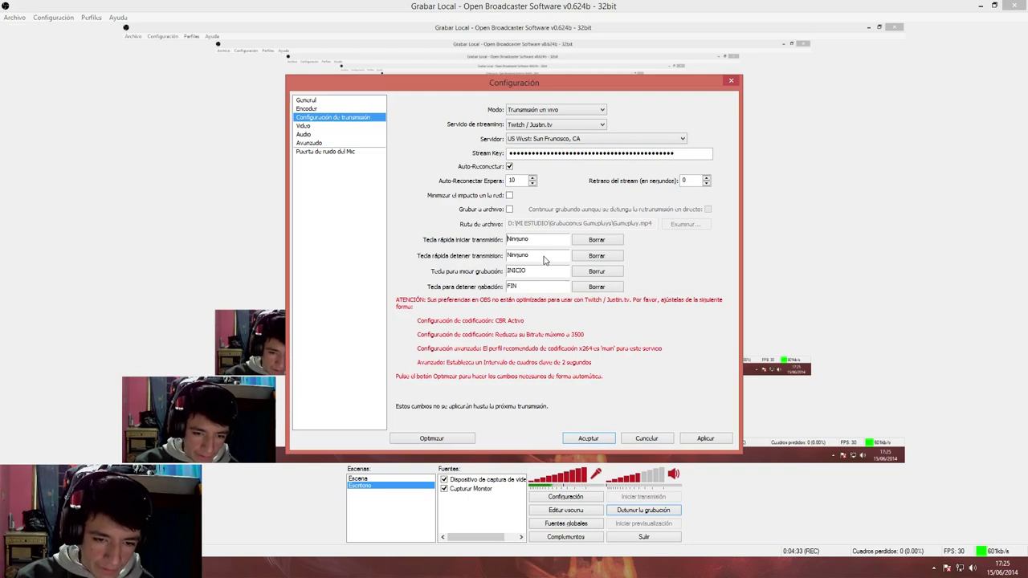
{"action": "left_click", "coordinate": [543, 277]}
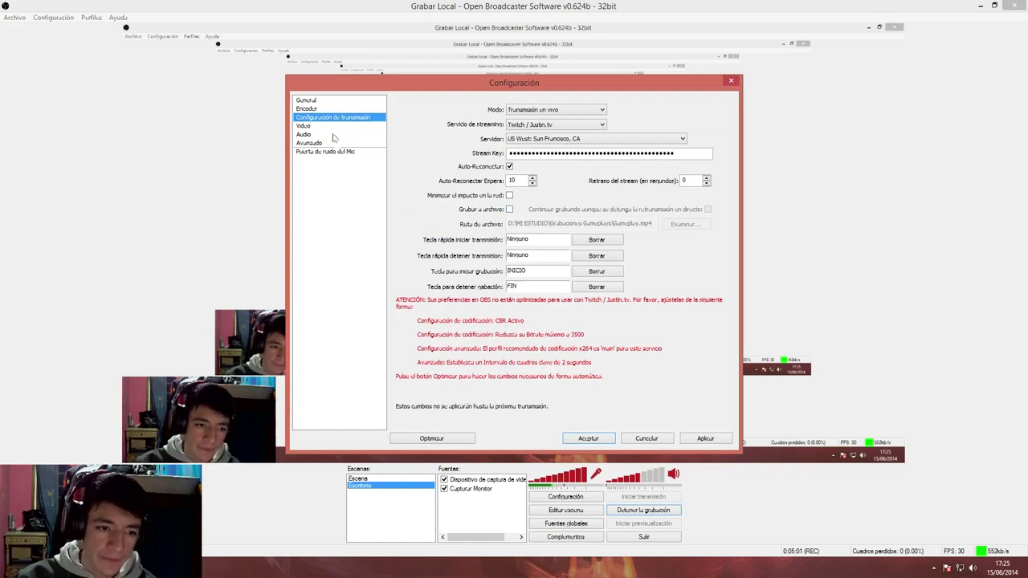
- Leave the broadcast settings page, saving and applying its changes
{"action": "left_click", "coordinate": [316, 101]}
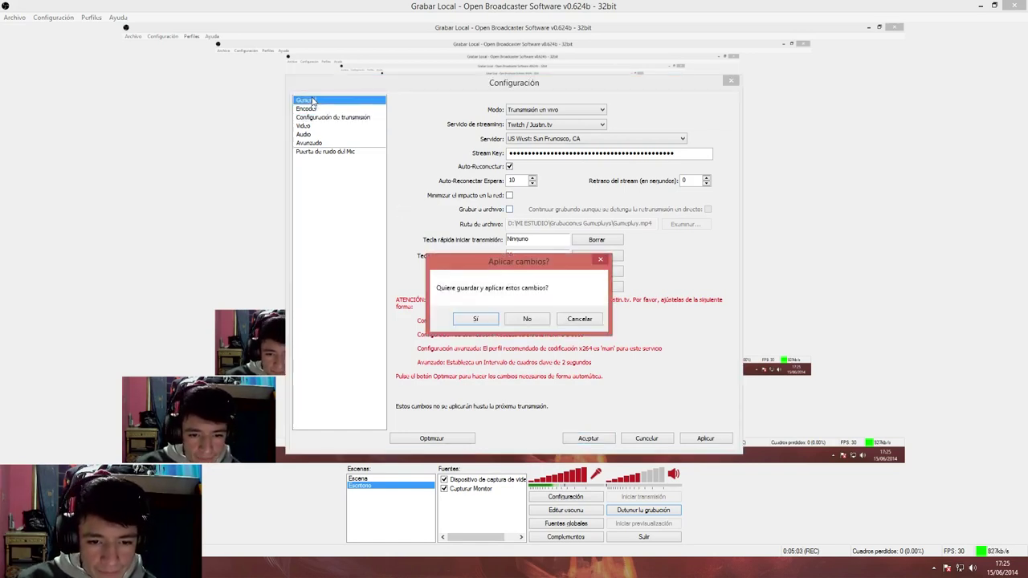
{"action": "left_click", "coordinate": [465, 322]}
- In the encoder settings, set the maximum bitrate to 1300 kb/s, enable CBR, and apply the changes
{"action": "key", "text": "Down"}
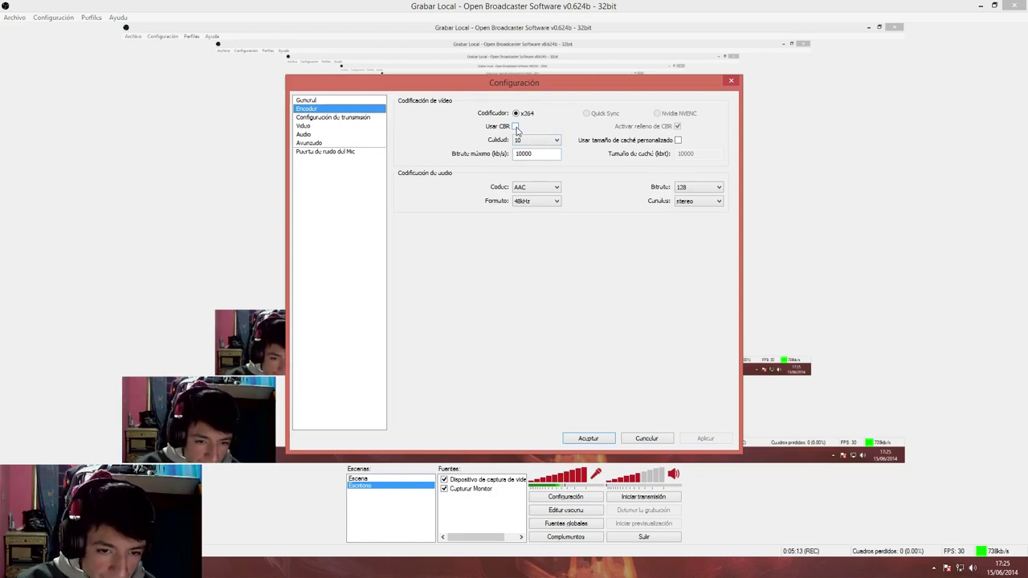
{"action": "double_click", "coordinate": [543, 157]}
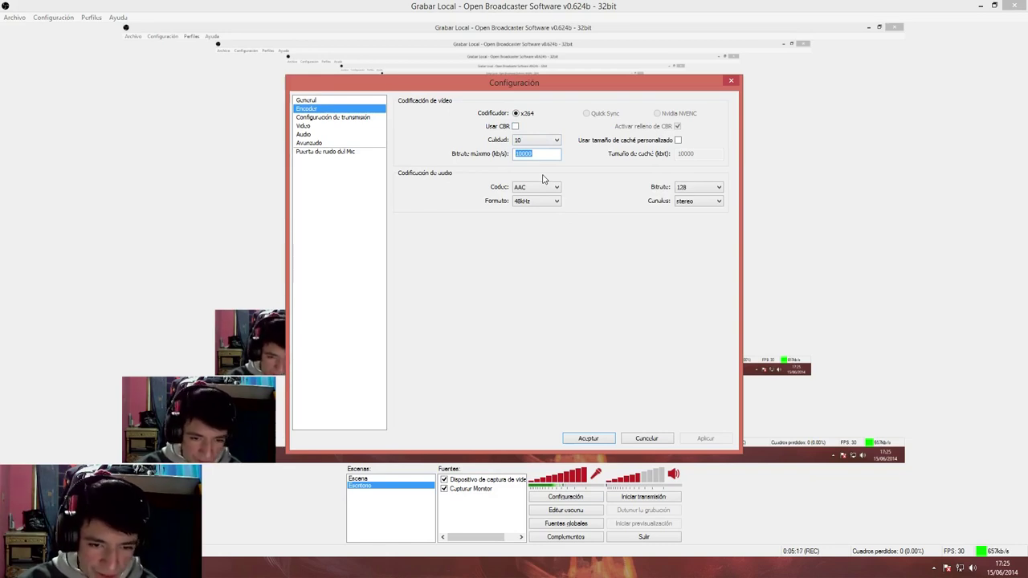
{"action": "type", "text": "13000"}
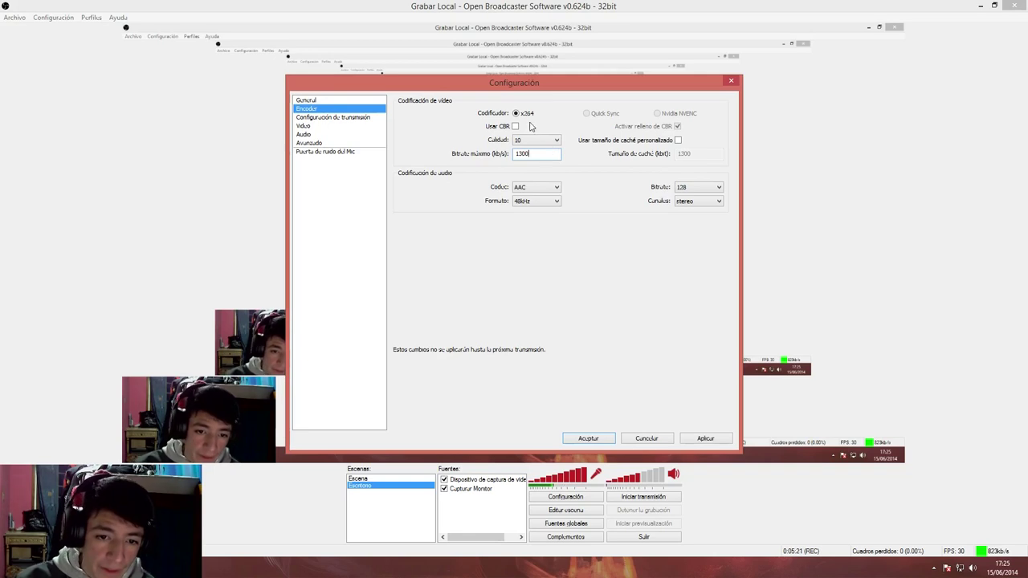
{"action": "left_click", "coordinate": [515, 127]}
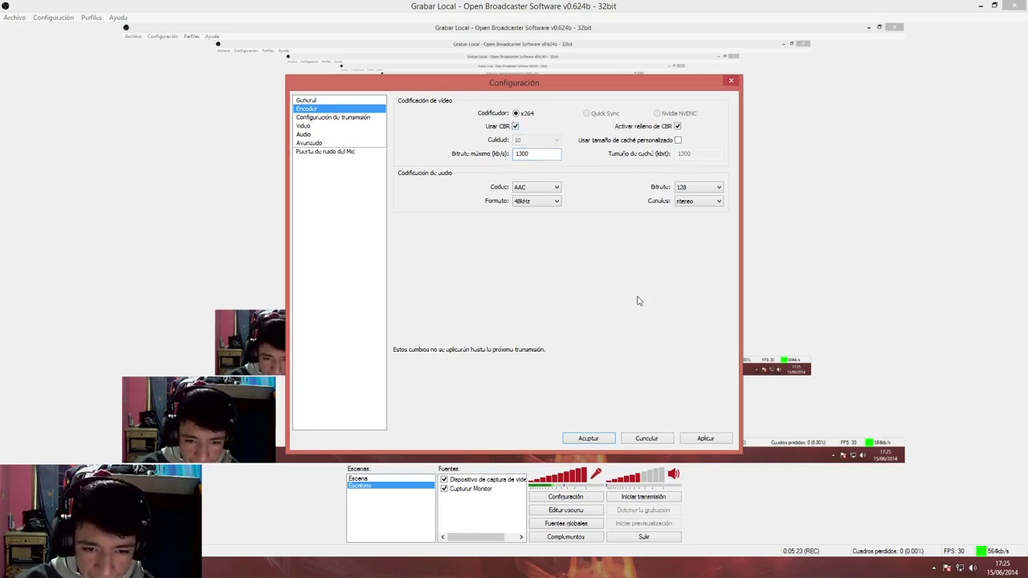
{"action": "left_click", "coordinate": [701, 438]}
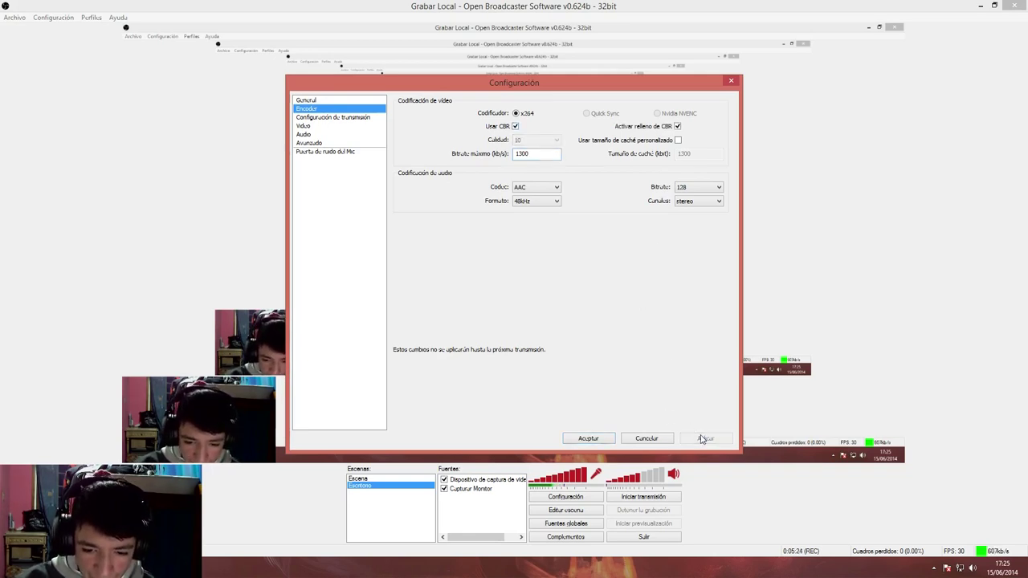
- Check the Twitch optimization recommendations in the broadcast settings, set the advanced video encoding profile to main, and apply it
{"action": "left_click", "coordinate": [338, 118]}
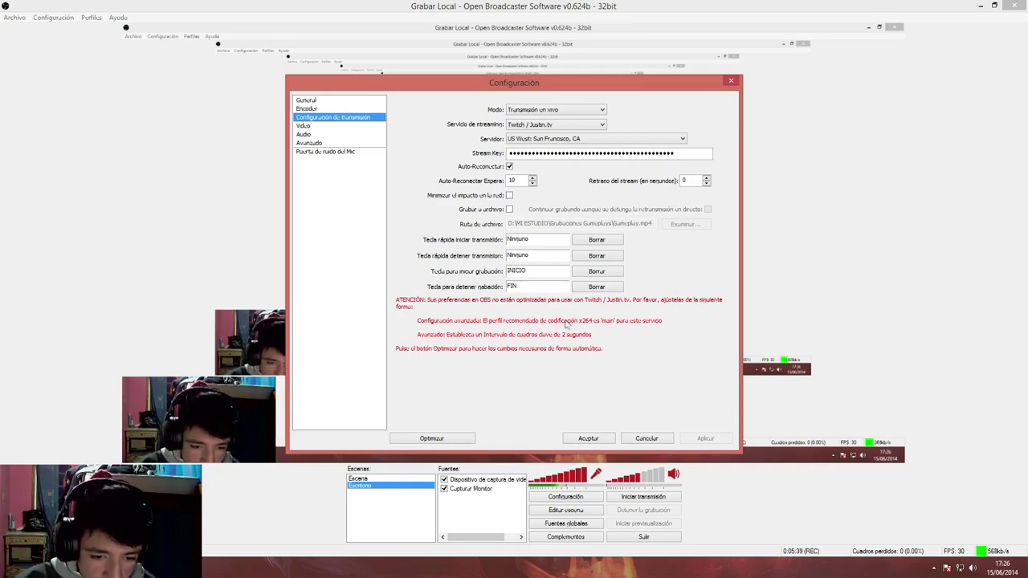
{"action": "left_click", "coordinate": [315, 143]}
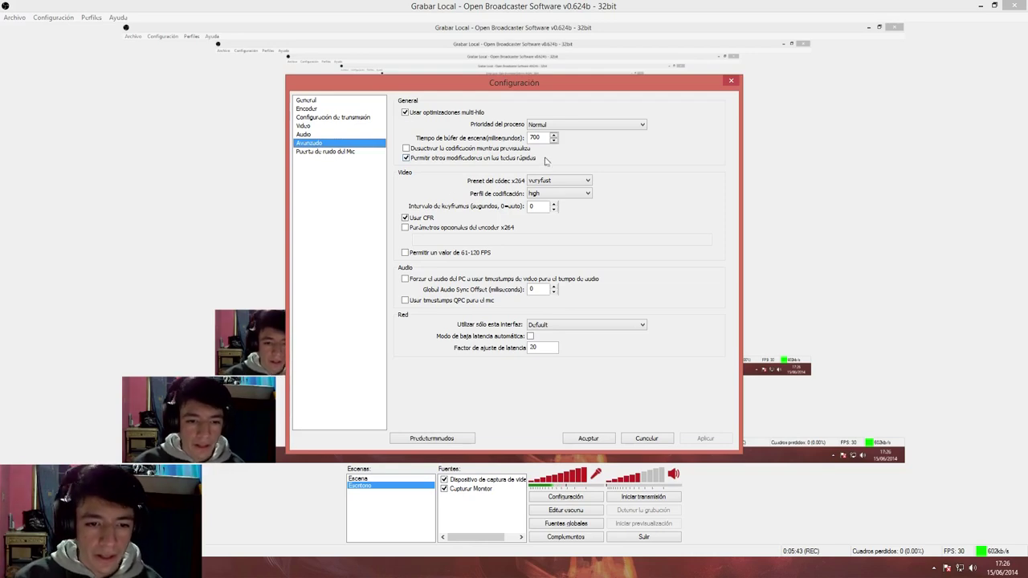
{"action": "left_click", "coordinate": [570, 128]}
{"action": "left_click", "coordinate": [572, 135]}
{"action": "left_click", "coordinate": [583, 181]}
{"action": "left_click", "coordinate": [583, 181]}
{"action": "left_click", "coordinate": [582, 194]}
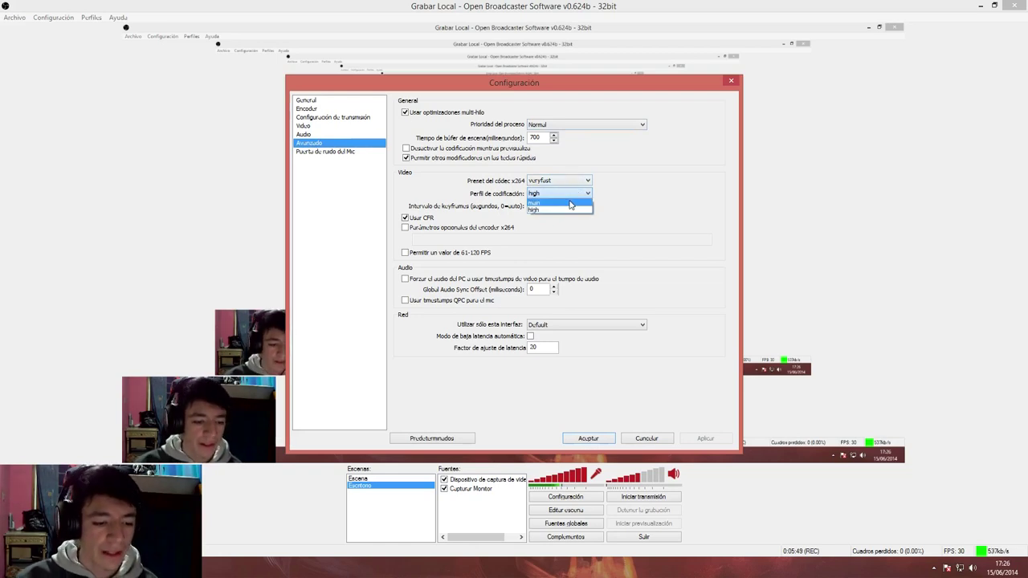
{"action": "left_click", "coordinate": [570, 203]}
{"action": "left_click", "coordinate": [703, 438]}
- Set the advanced keyframe interval to 2 seconds, apply it, and recheck the recommendations in the broadcast settings
{"action": "left_click", "coordinate": [350, 119]}
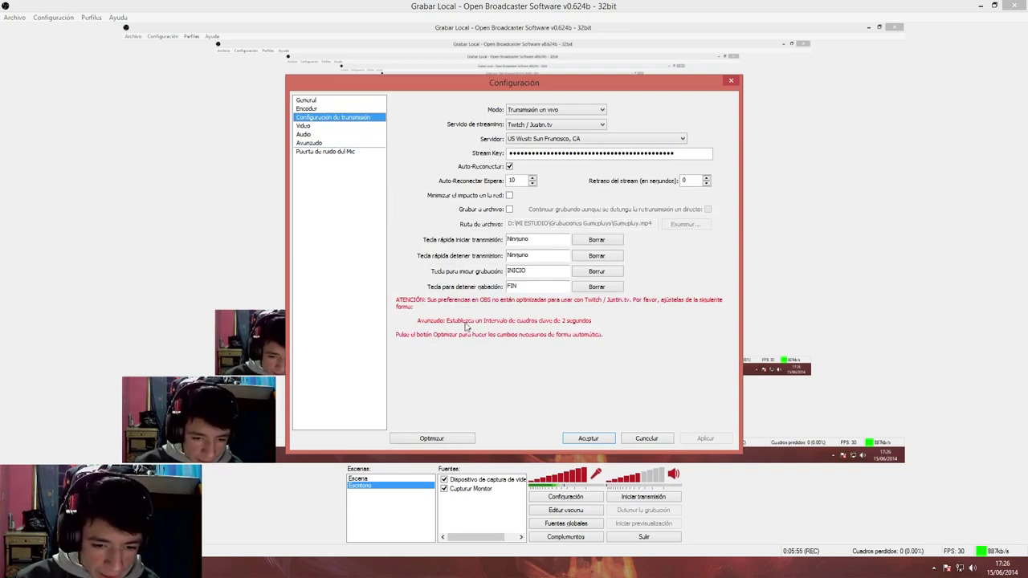
{"action": "left_click", "coordinate": [319, 144]}
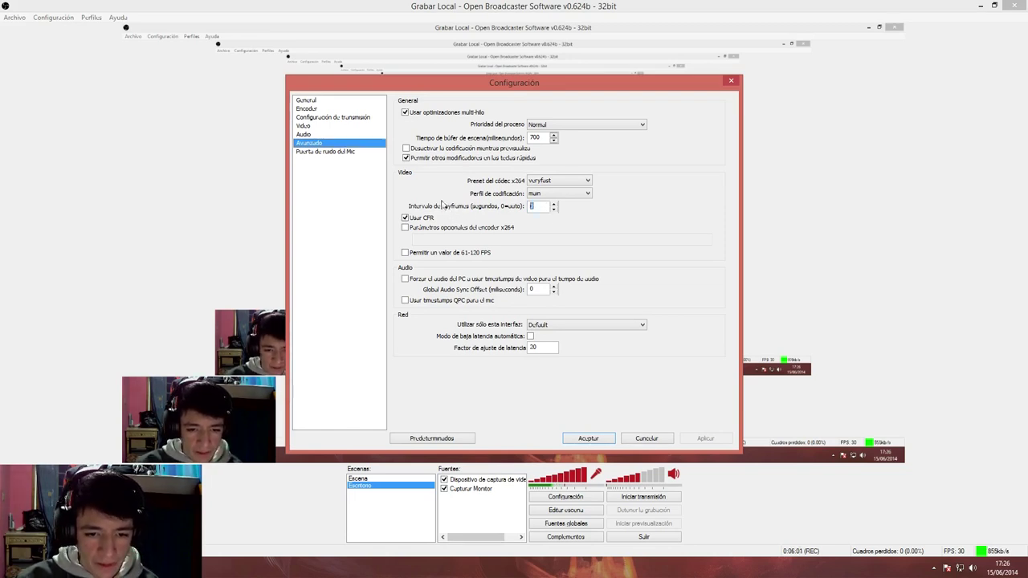
{"action": "type", "text": "2"}
{"action": "left_click", "coordinate": [705, 438]}
{"action": "left_click", "coordinate": [332, 117]}
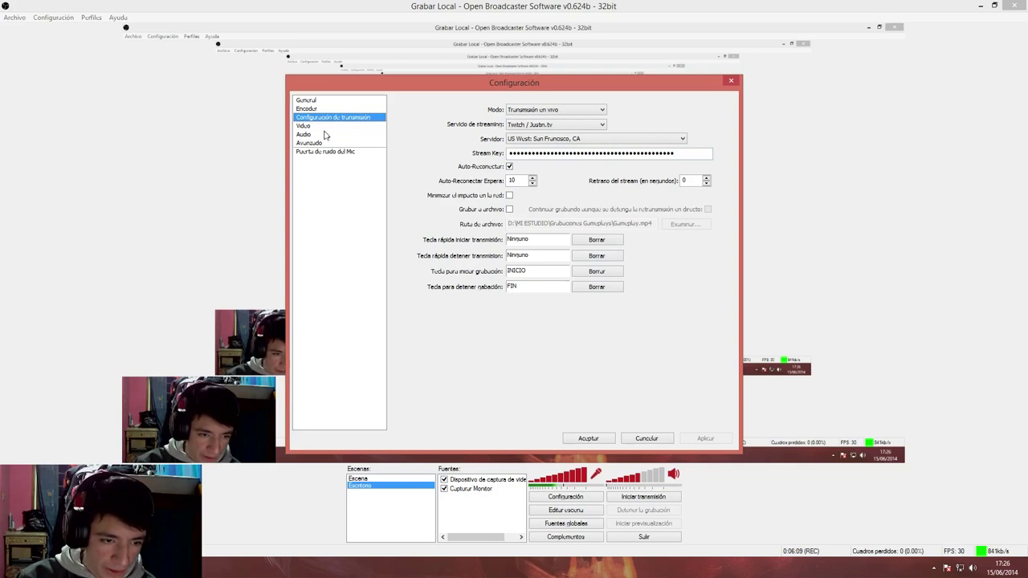
- In the video settings, set the custom base resolution to 1280 x 720
{"action": "left_click", "coordinate": [305, 127]}
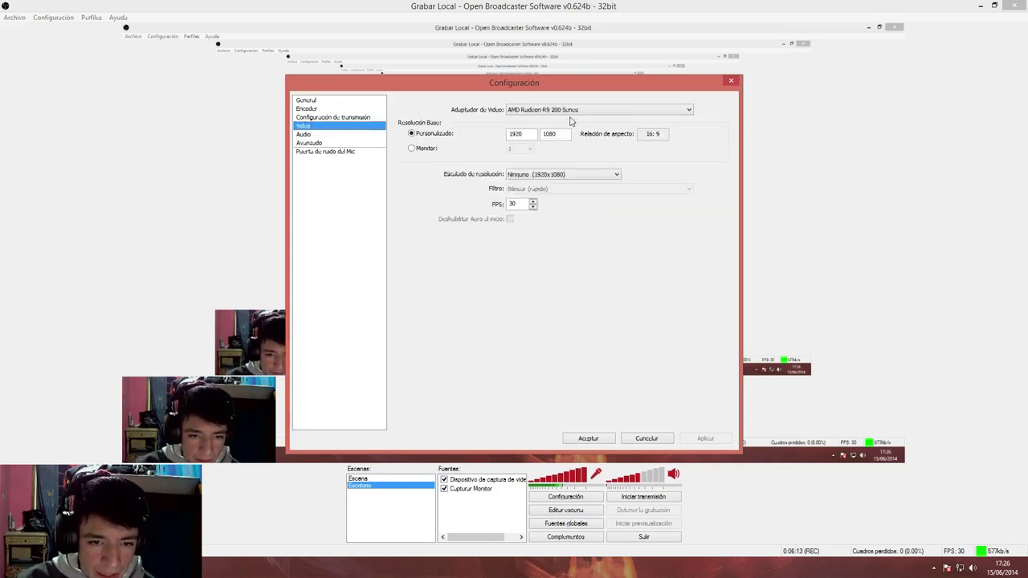
{"action": "left_click", "coordinate": [515, 135]}
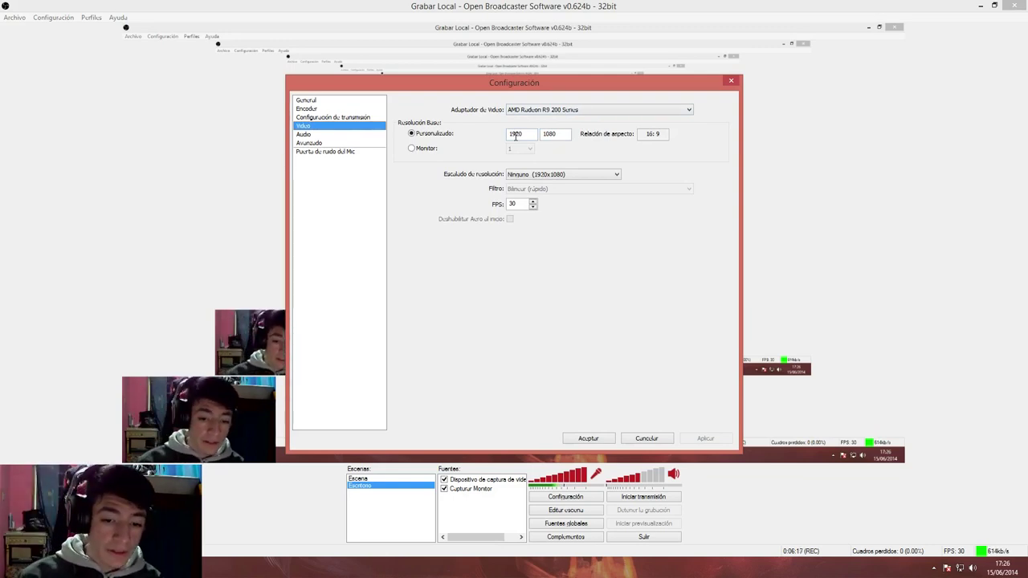
{"action": "left_click_drag", "start_coordinate": [527, 134], "coordinate": [505, 134]}
{"action": "left_click", "coordinate": [526, 134]}
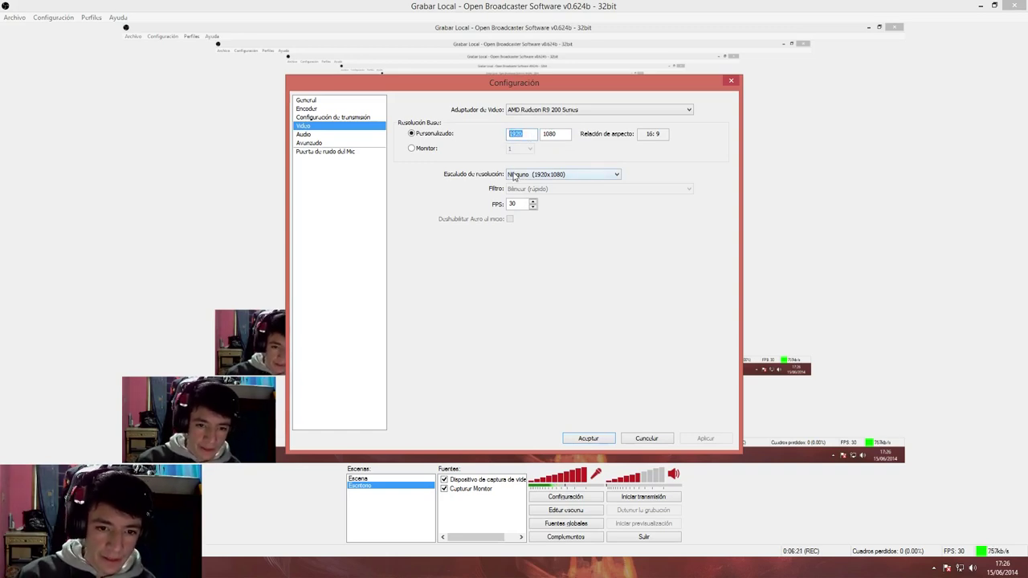
{"action": "type", "text": "1280"}
{"action": "key", "text": "Tab"}
{"action": "type", "text": "72"}
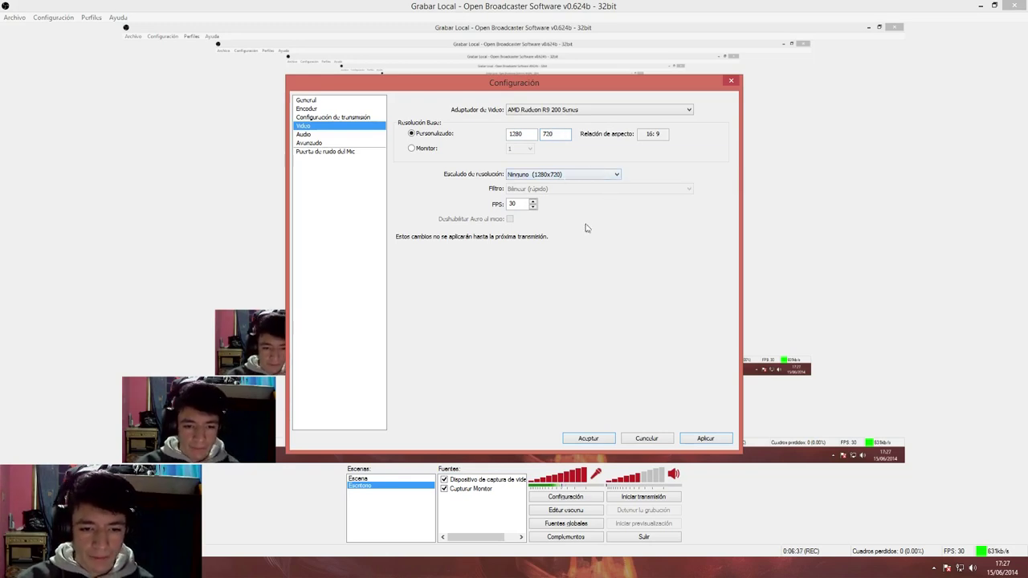
- Set the video frame rate to 60 FPS and apply the video settings
{"action": "double_click", "coordinate": [512, 203]}
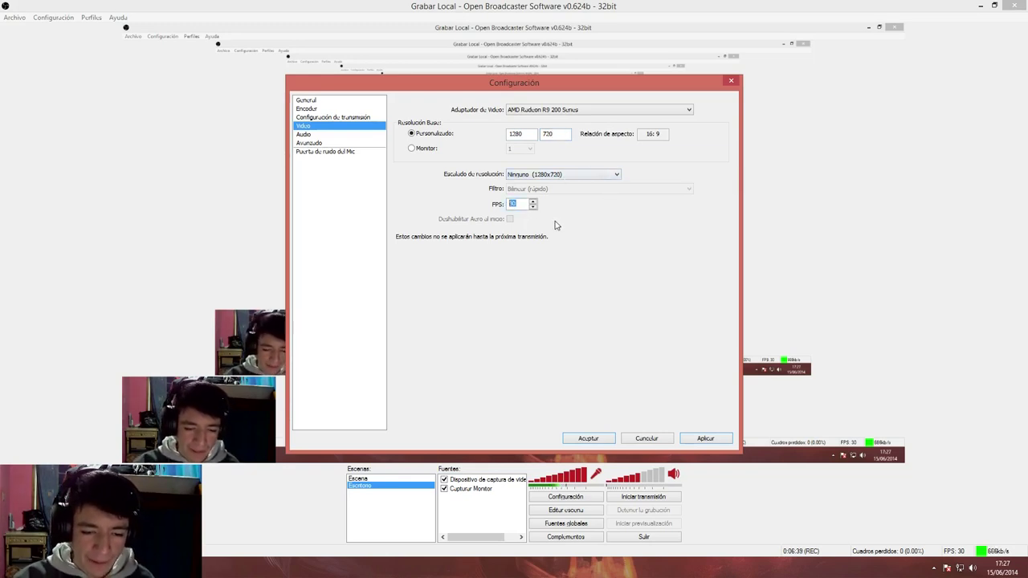
{"action": "left_click", "coordinate": [544, 175]}
{"action": "left_click", "coordinate": [547, 171]}
{"action": "double_click", "coordinate": [522, 204]}
{"action": "left_click", "coordinate": [524, 206]}
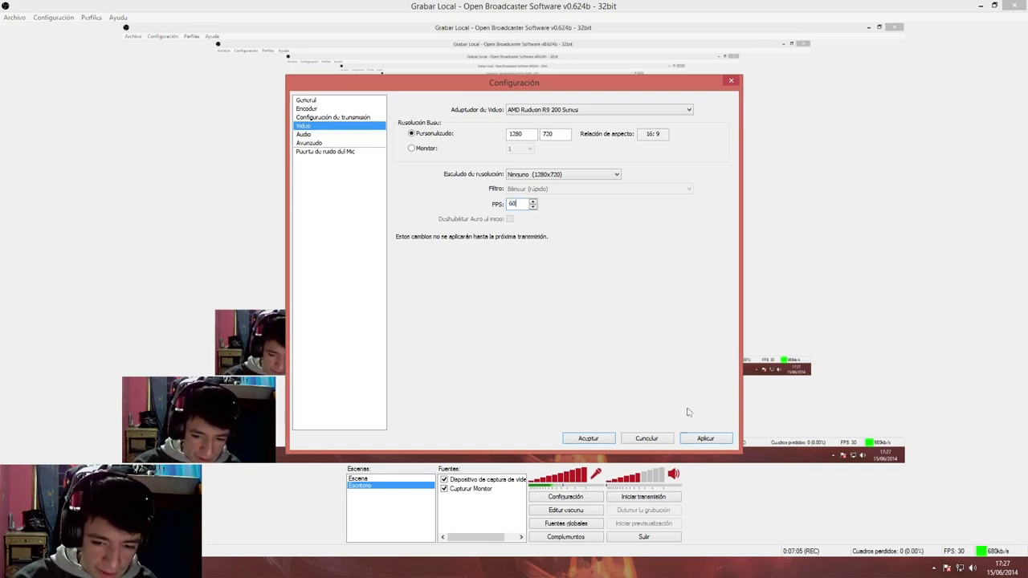
{"action": "left_click", "coordinate": [696, 438]}
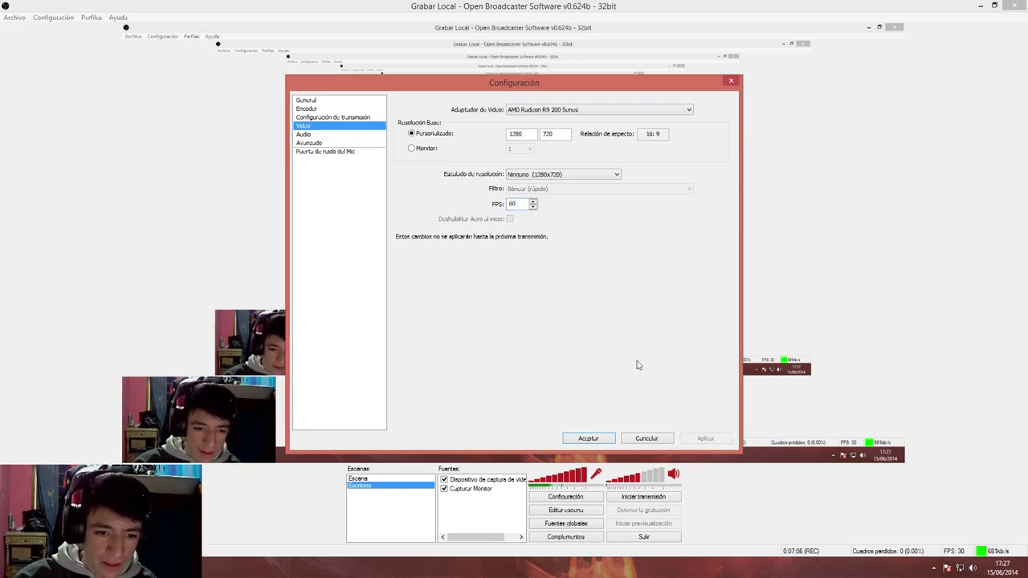
- Review the main audio device and microphone device choices in the audio settings
{"action": "left_click", "coordinate": [309, 135]}
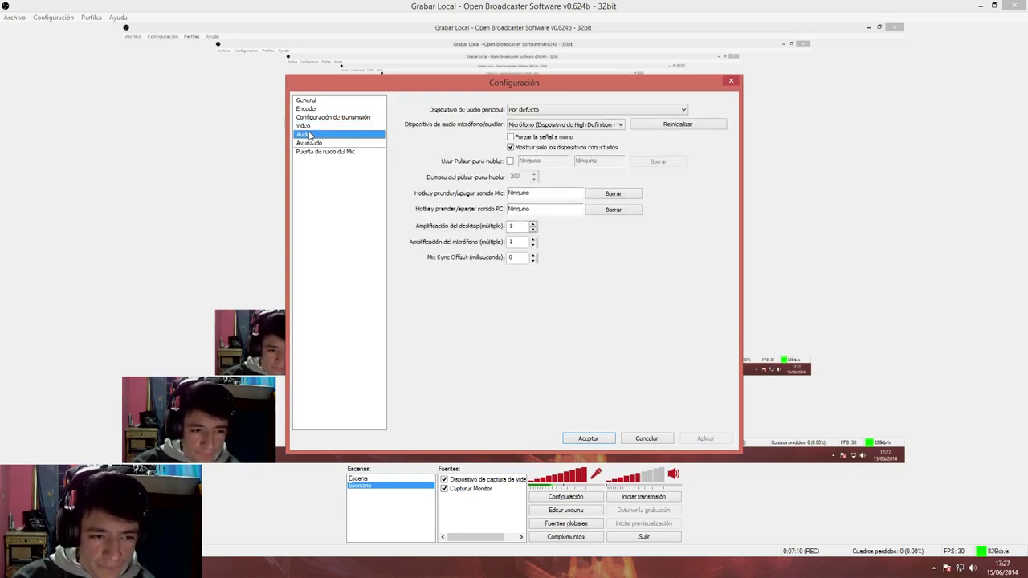
{"action": "left_click", "coordinate": [569, 110]}
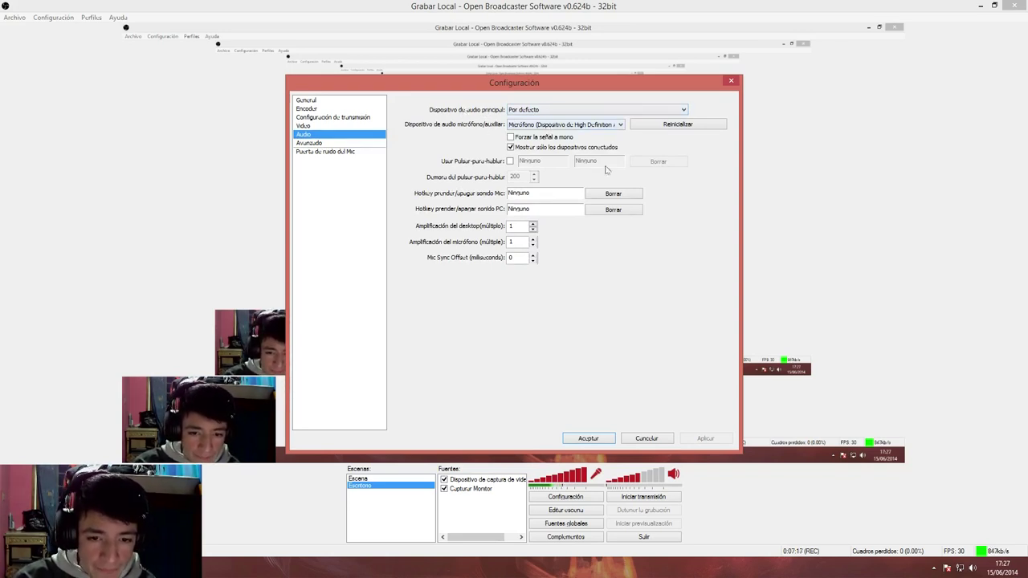
{"action": "left_click", "coordinate": [528, 127]}
{"action": "left_click", "coordinate": [533, 127]}
{"action": "left_click", "coordinate": [533, 127]}
{"action": "left_click", "coordinate": [536, 128]}
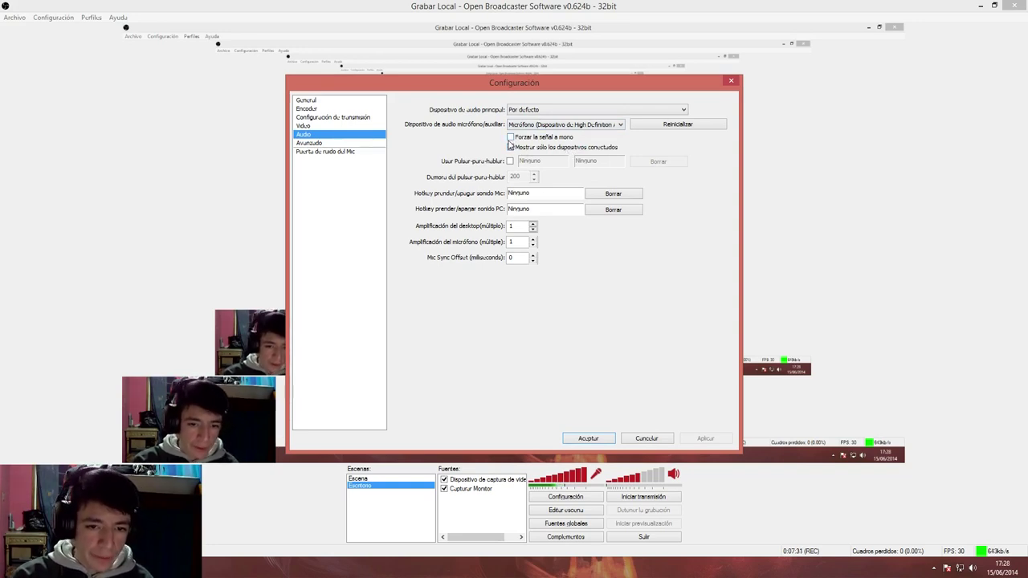
{"action": "left_click", "coordinate": [665, 126]}
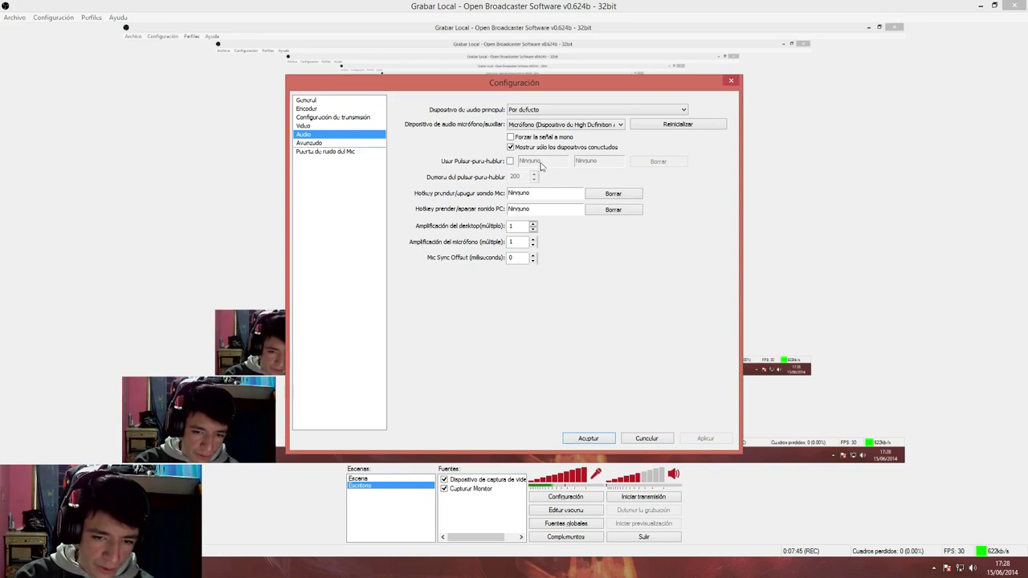
- Try push-to-talk with V as its hotkey, clear the hotkey, and disable push-to-talk
{"action": "left_click", "coordinate": [509, 160]}
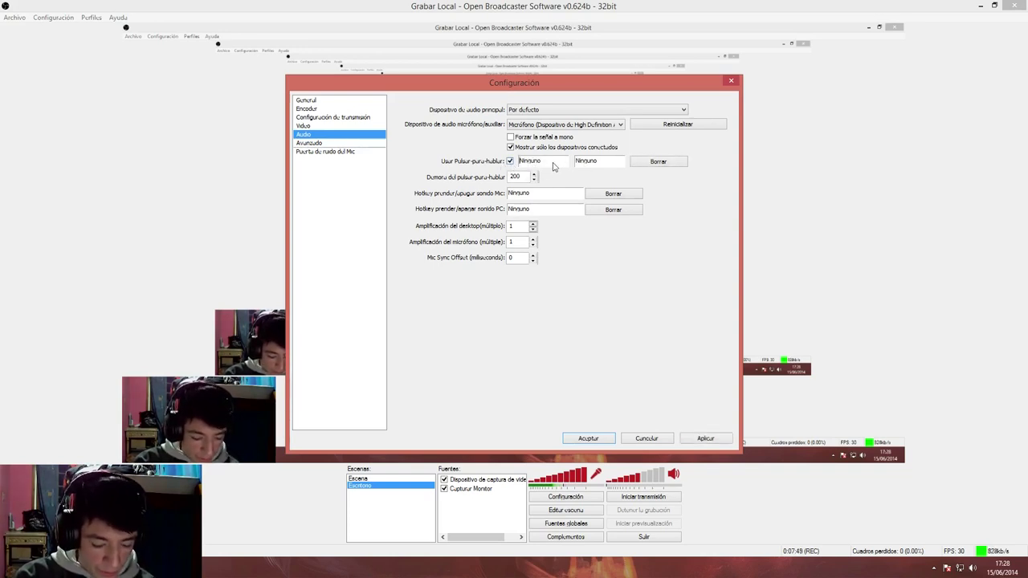
{"action": "key", "text": "v"}
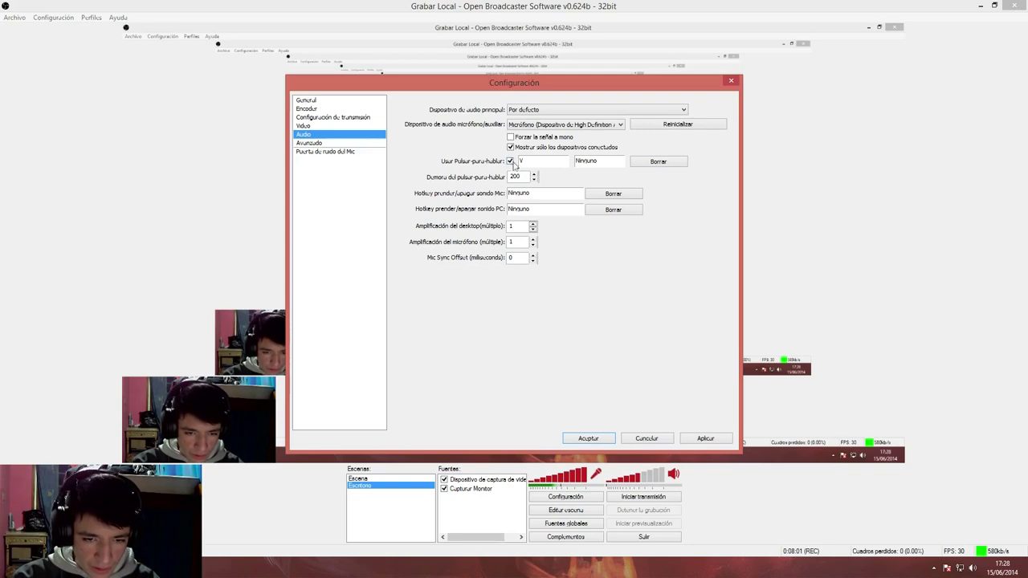
{"action": "left_click", "coordinate": [657, 162]}
{"action": "left_click", "coordinate": [510, 161]}
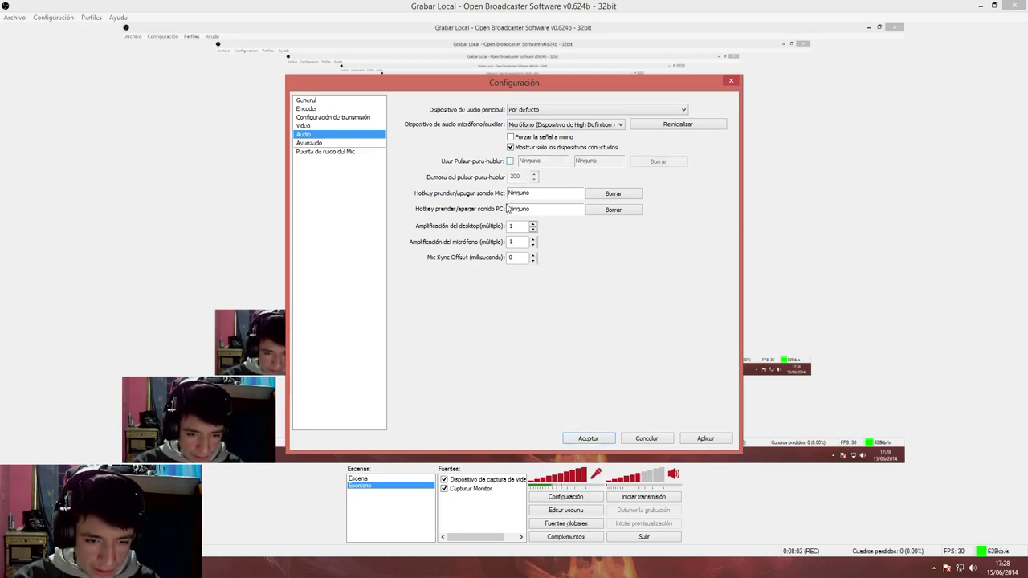